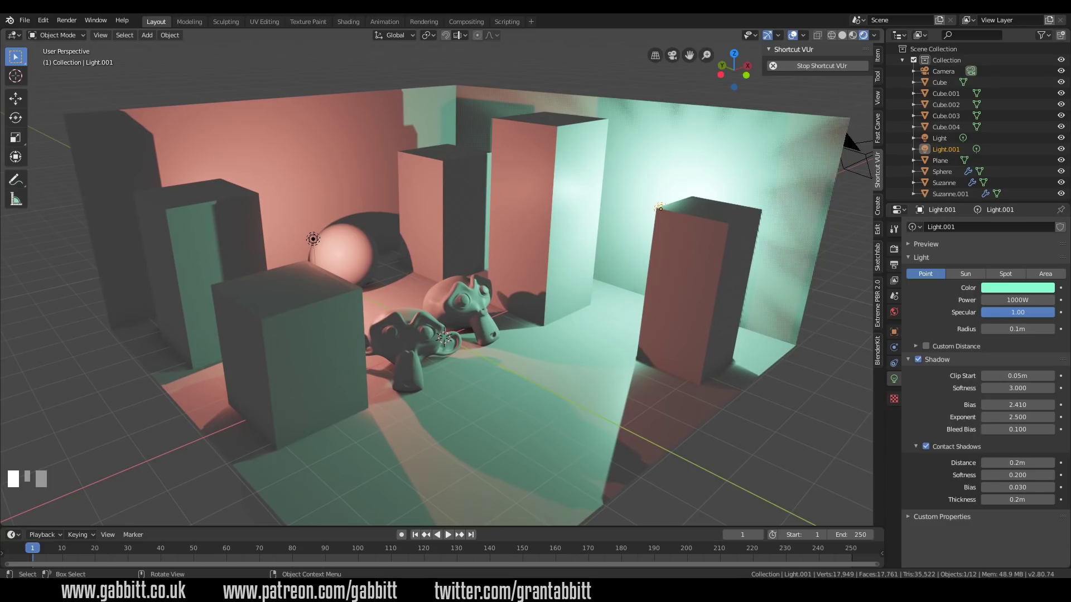
Step: Select the room's boxes, plane, sphere and Suzanne in turn, ending on green point light Light.001
{"action": "left_click", "coordinate": [228, 238]}
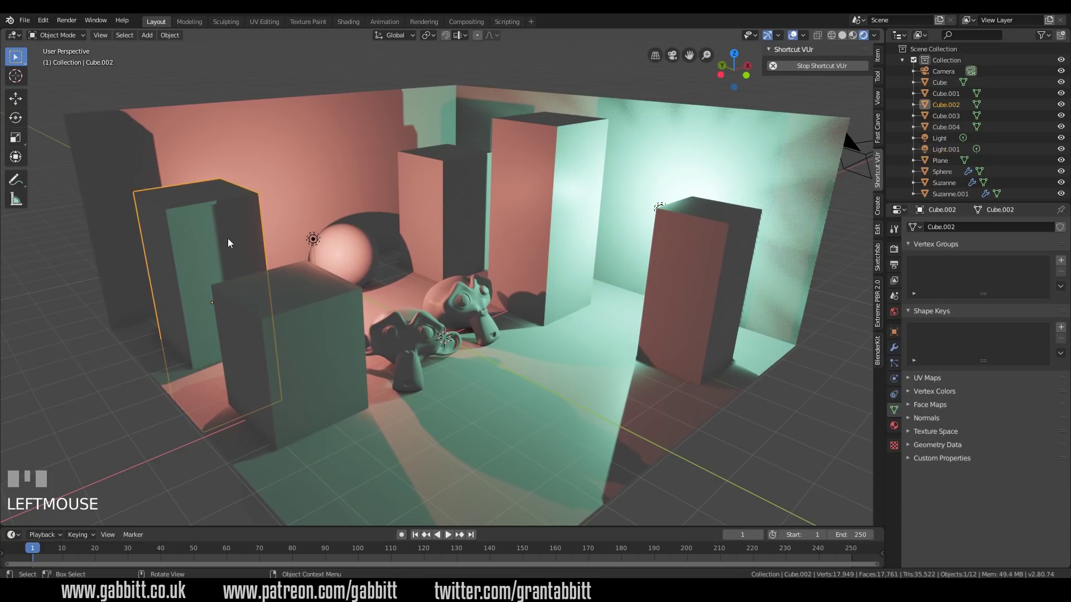
{"action": "left_click", "coordinate": [310, 326]}
{"action": "left_click", "coordinate": [437, 205]}
{"action": "left_click", "coordinate": [698, 293]}
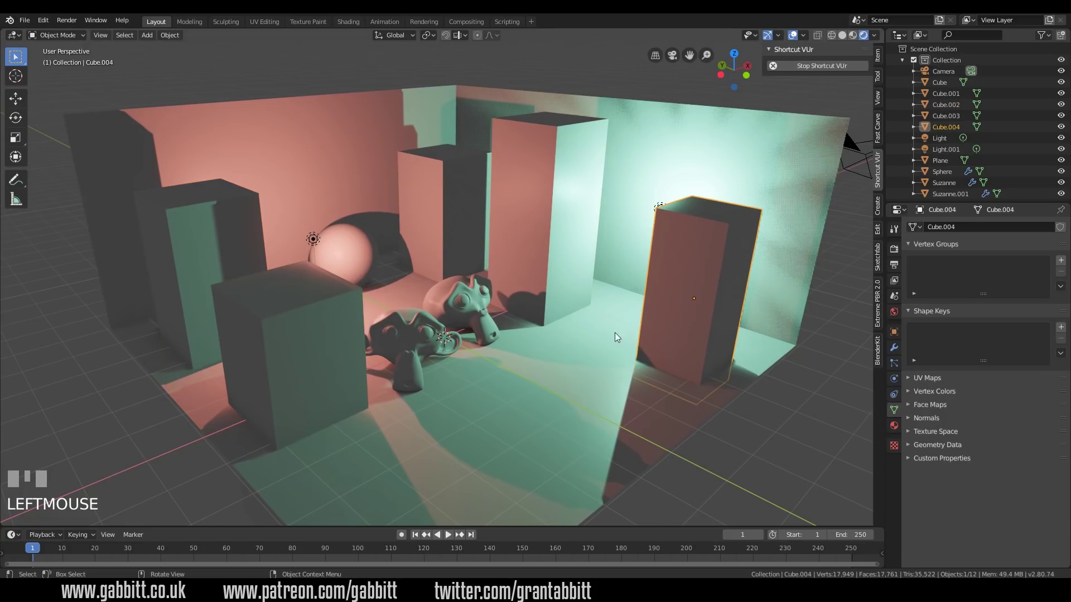
{"action": "left_click", "coordinate": [582, 367]}
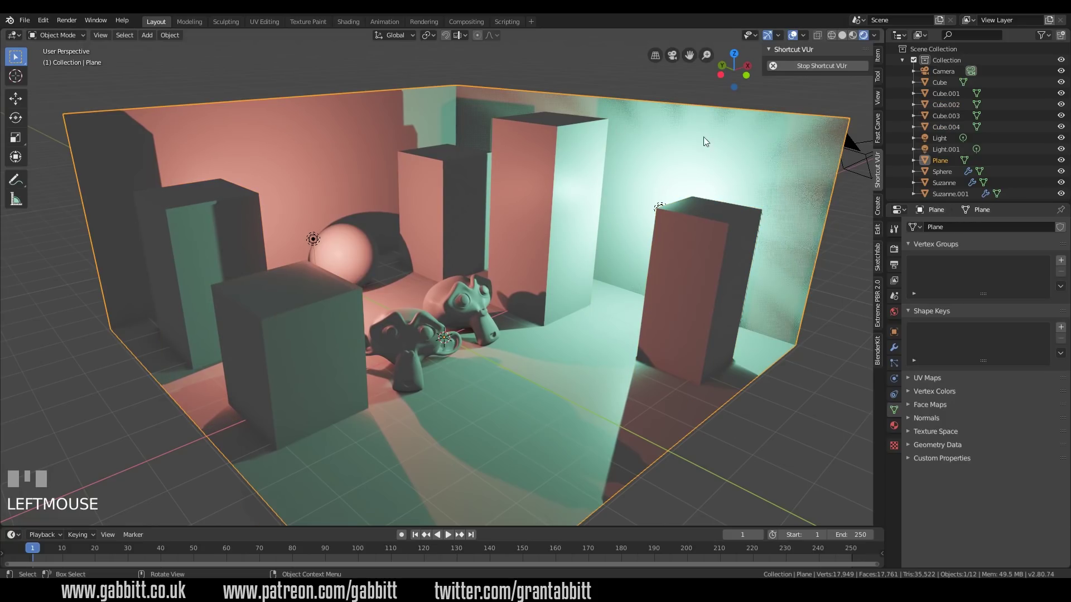
{"action": "left_click", "coordinate": [353, 249]}
{"action": "left_click", "coordinate": [461, 314]}
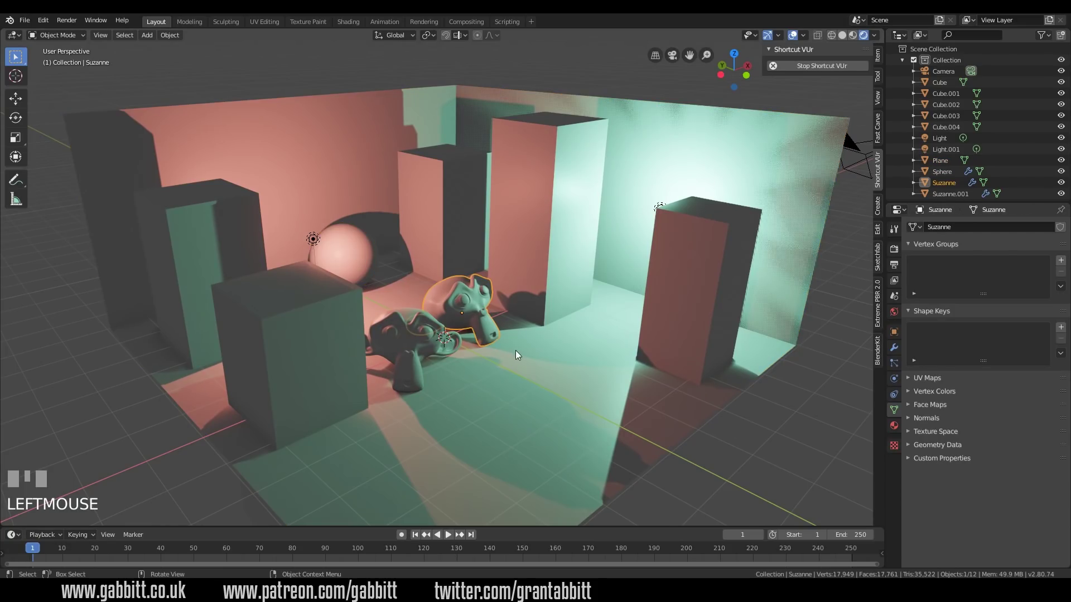
{"action": "middle_click_drag", "start_coordinate": [515, 350], "coordinate": [358, 255]}
{"action": "left_click", "coordinate": [675, 219]}
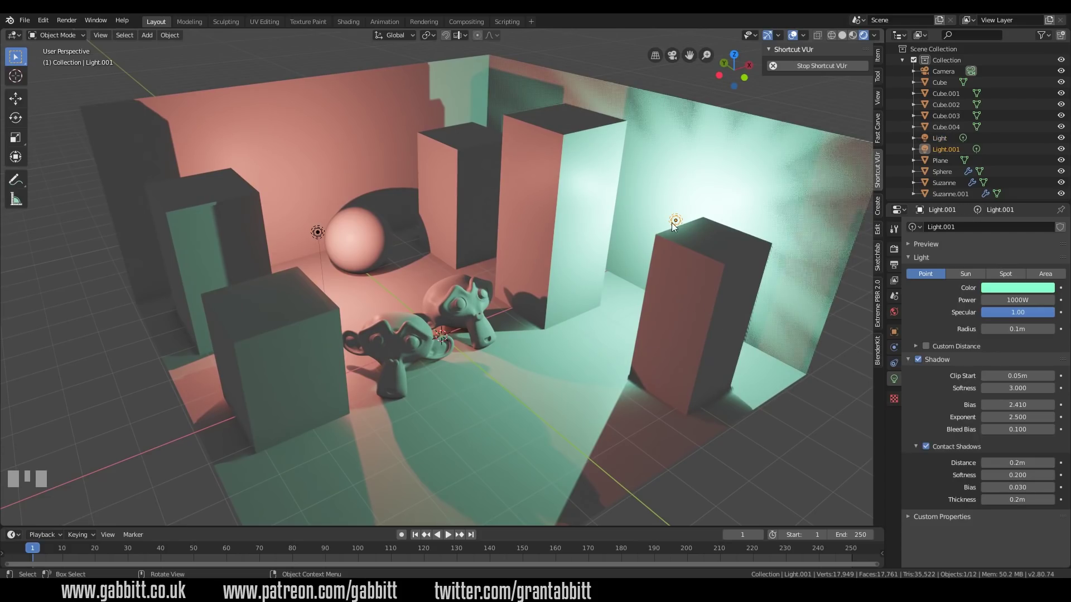
Step: Toggle Light.001's contact shadows off and on, set their distance to 1.7m, then select the red Light
{"action": "left_click", "coordinate": [928, 446]}
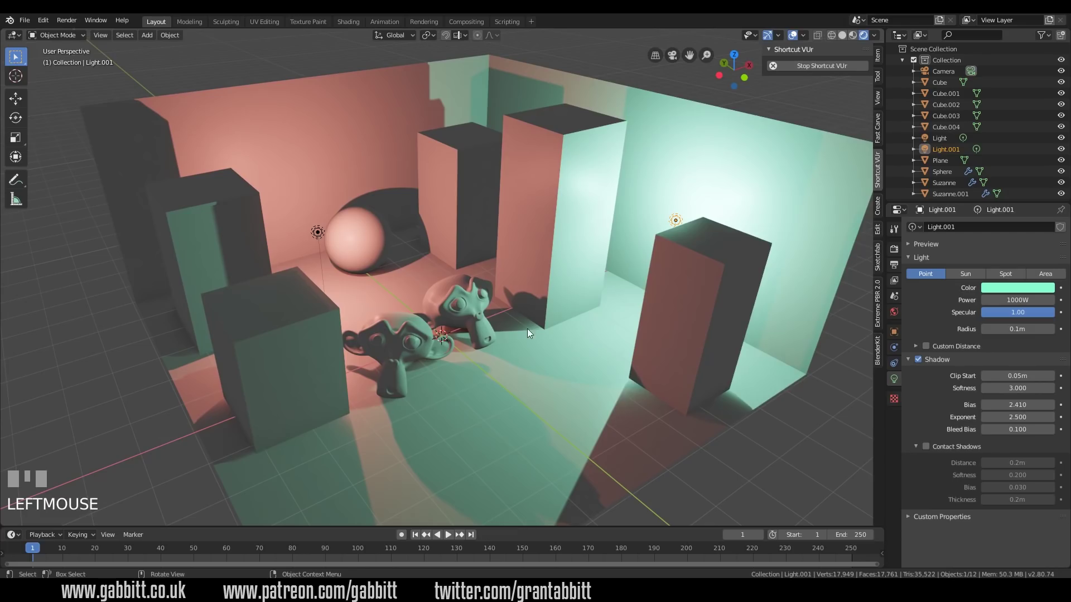
{"action": "left_click", "coordinate": [928, 447]}
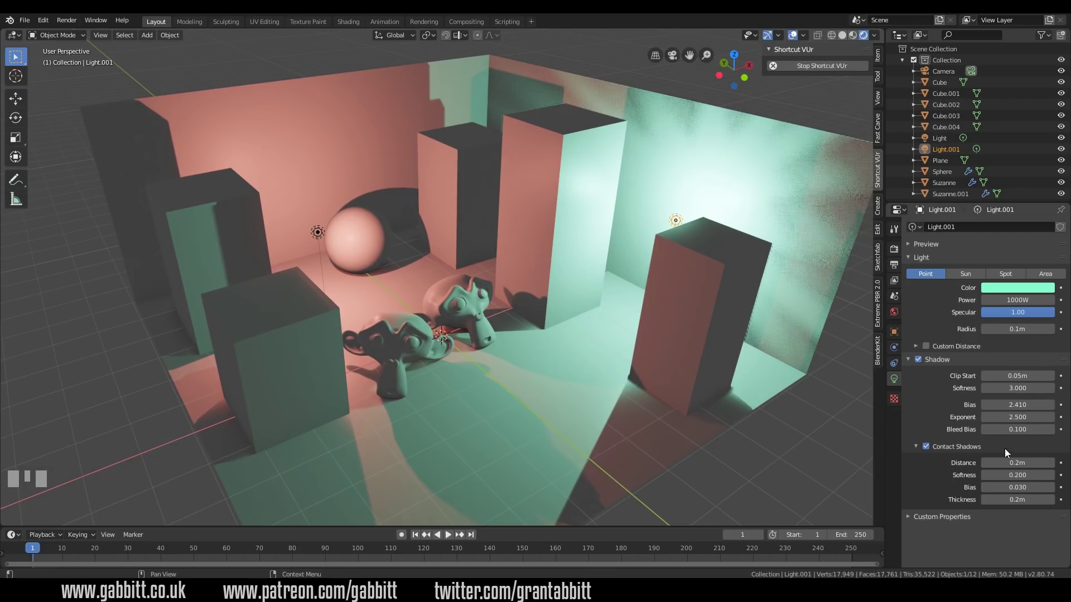
{"action": "left_click", "coordinate": [1018, 463]}
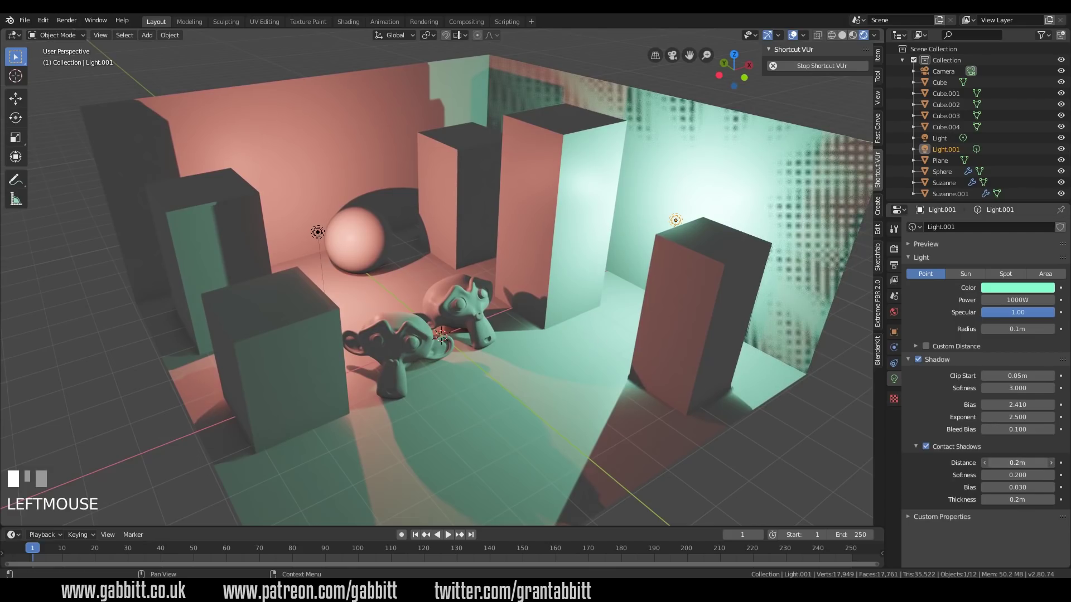
{"action": "left_click_drag", "start_coordinate": [1018, 463], "coordinate": [1053, 463]}
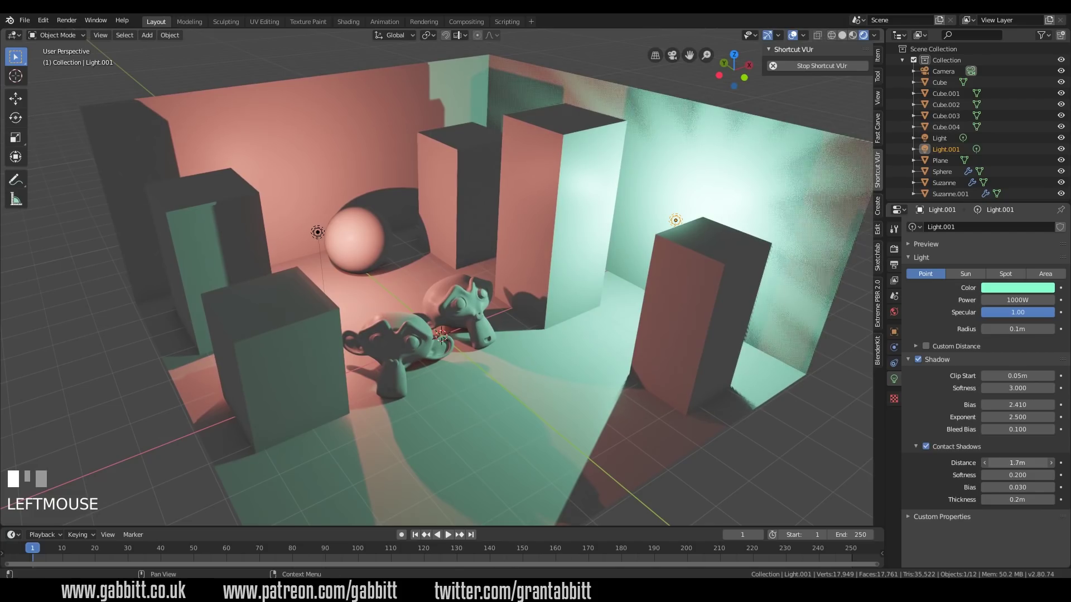
{"action": "left_click", "coordinate": [317, 232]}
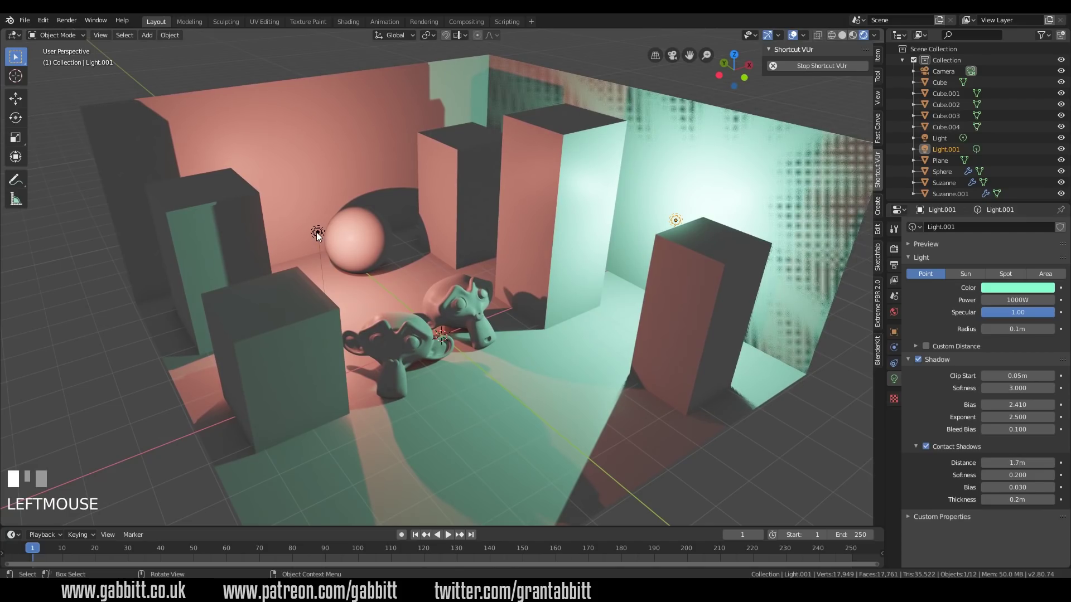
Step: Enable contact shadows on the red Light and raise their distance from 0.2m to 1m
{"action": "left_click", "coordinate": [925, 447]}
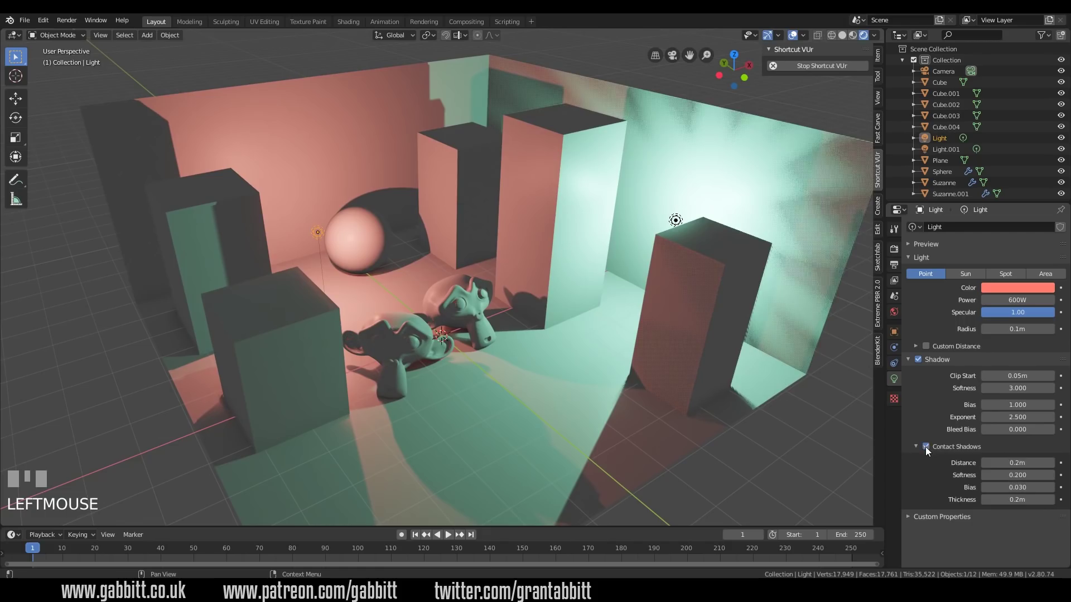
{"action": "left_click_drag", "start_coordinate": [1011, 463], "coordinate": [1029, 462]}
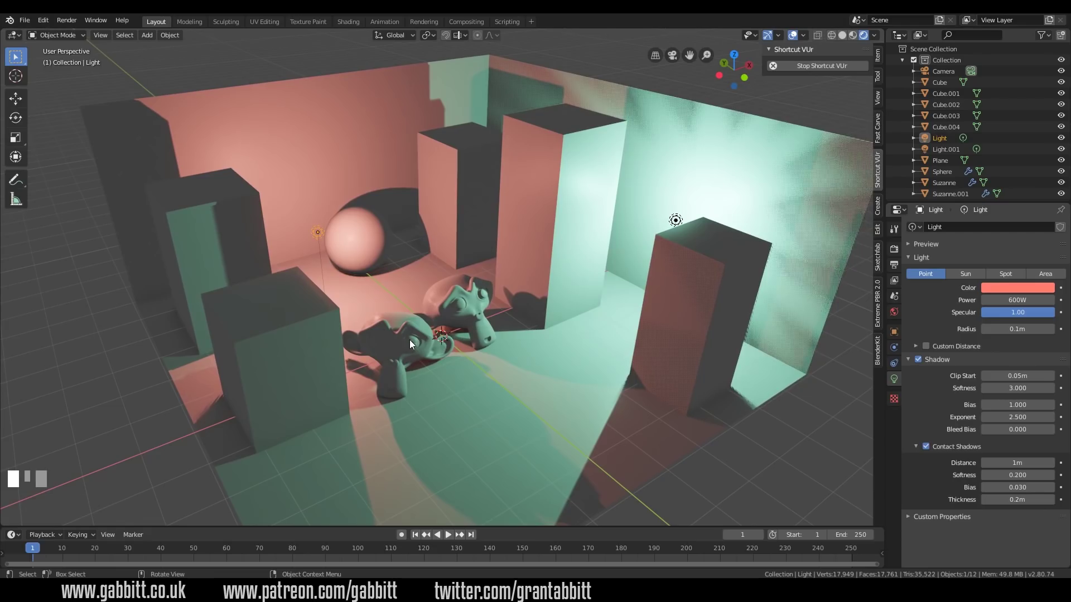
Step: Add an Irradiance Volume light probe via Shift+A and switch to front orthographic view
{"action": "key", "text": "shift+a"}
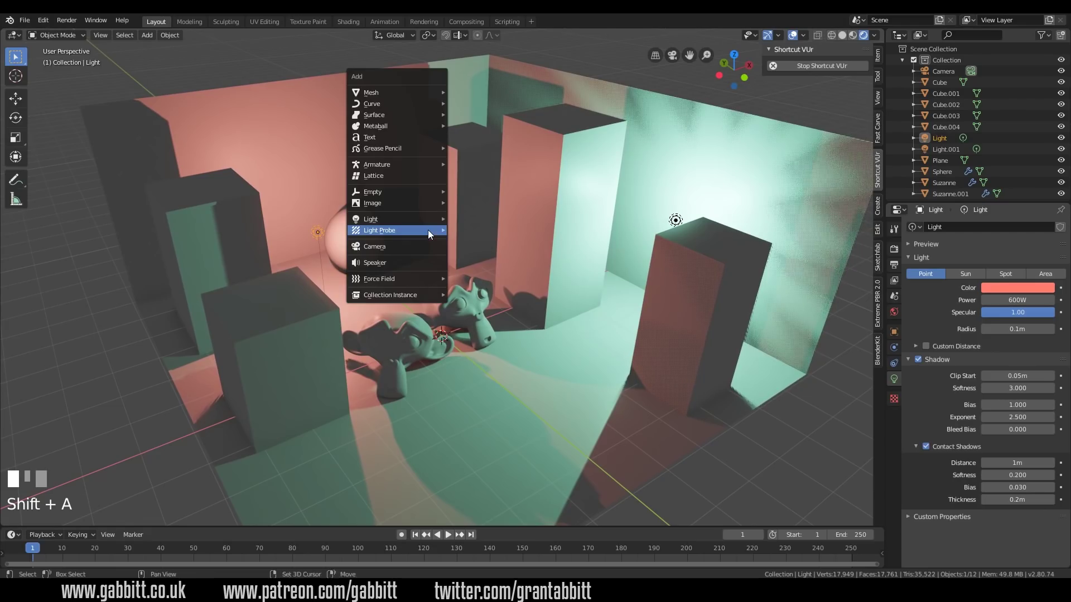
{"action": "mouse_move", "coordinate": [428, 230]}
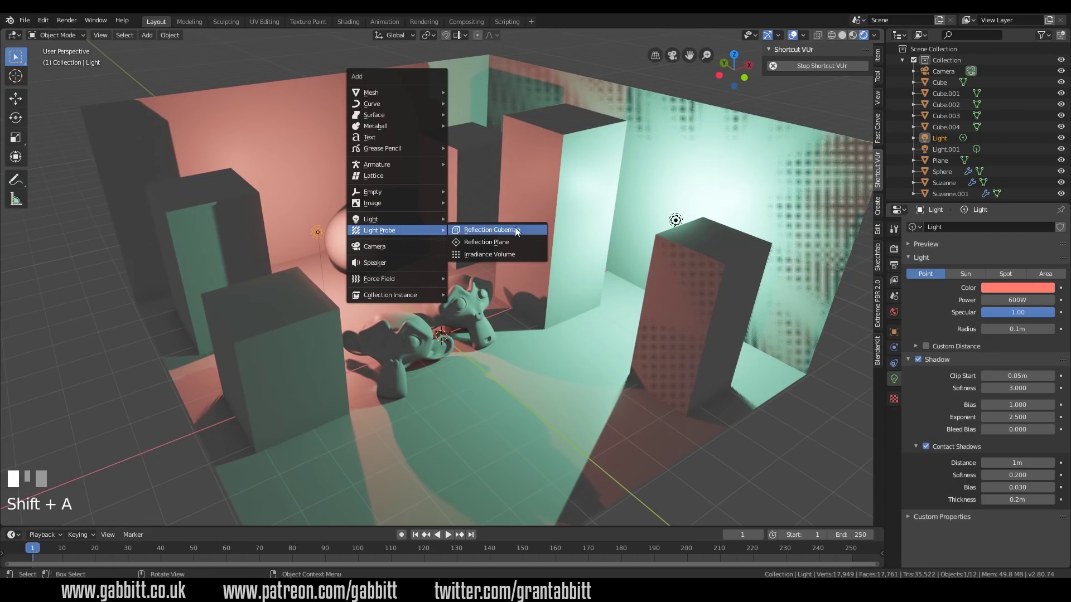
{"action": "left_click", "coordinate": [505, 255]}
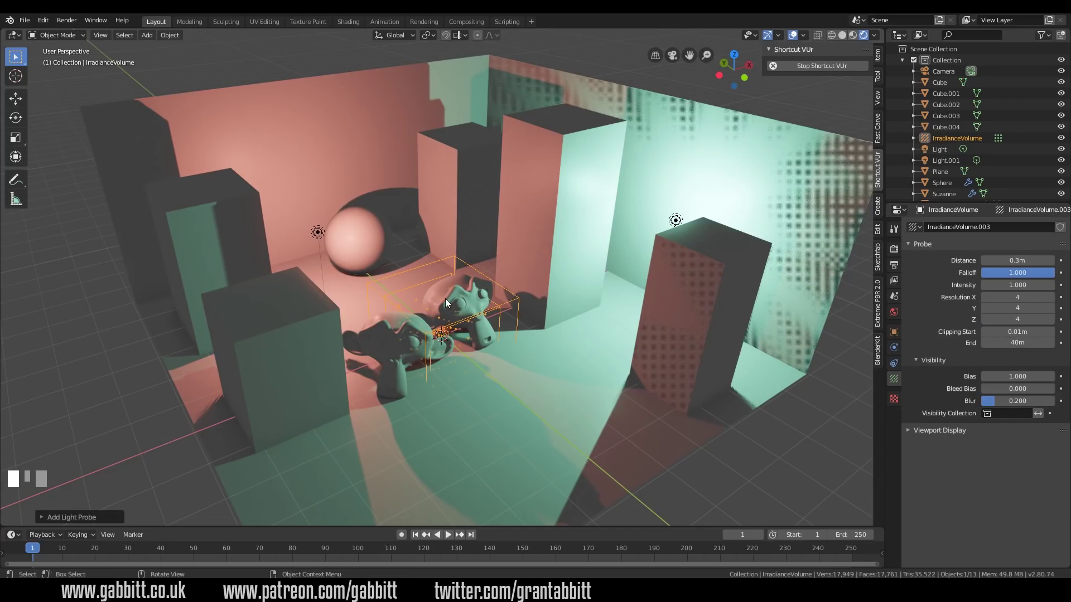
{"action": "key", "text": "KP_1"}
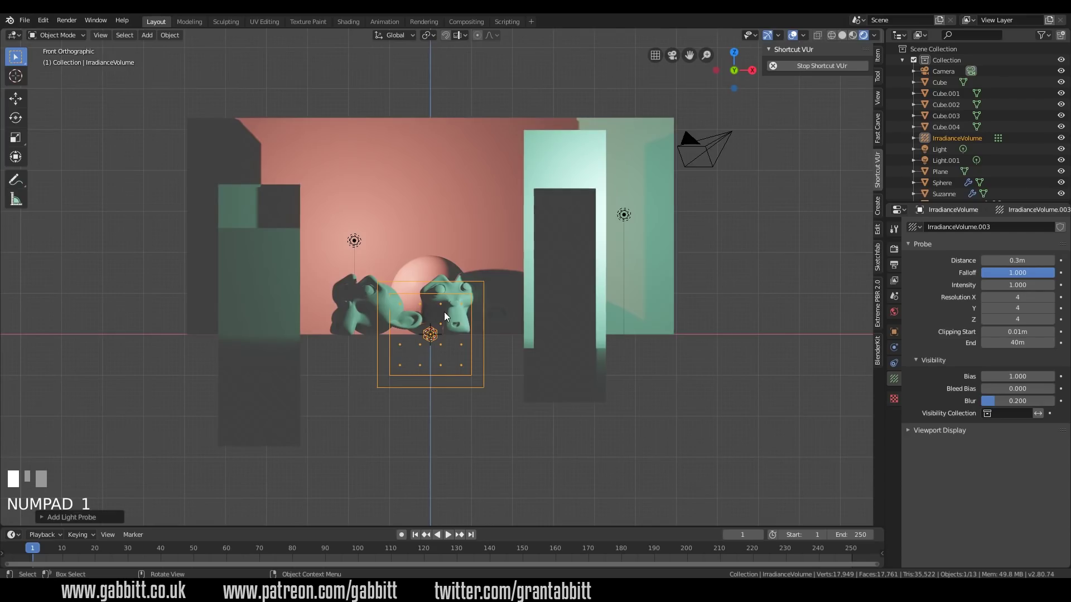
Step: Move the Irradiance Volume upward and scale it up to enclose the whole room
{"action": "key", "text": "g"}
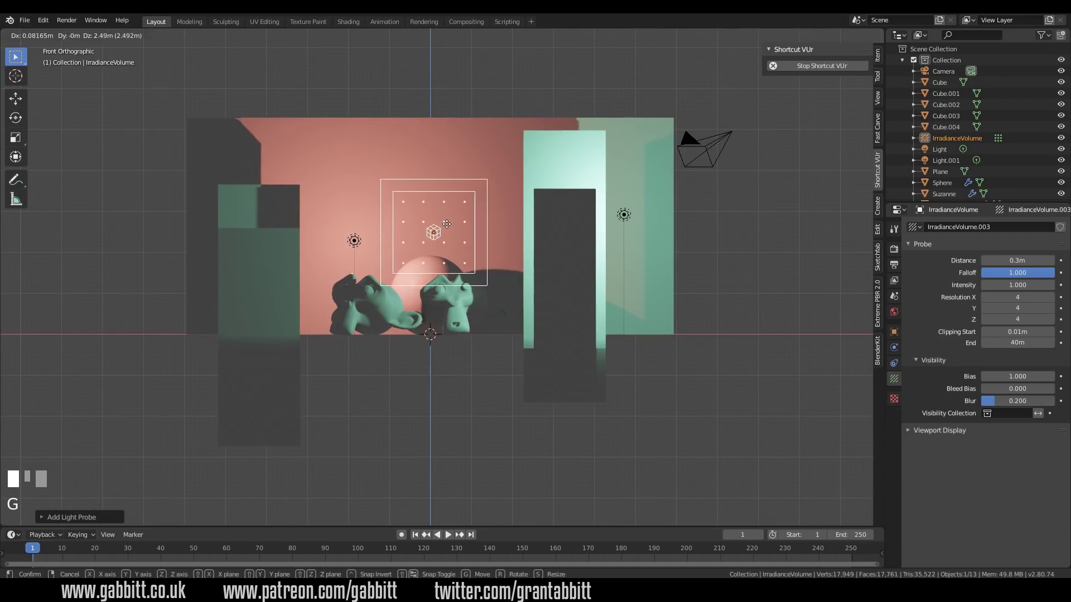
{"action": "left_click", "coordinate": [501, 222]}
{"action": "key", "text": "s"}
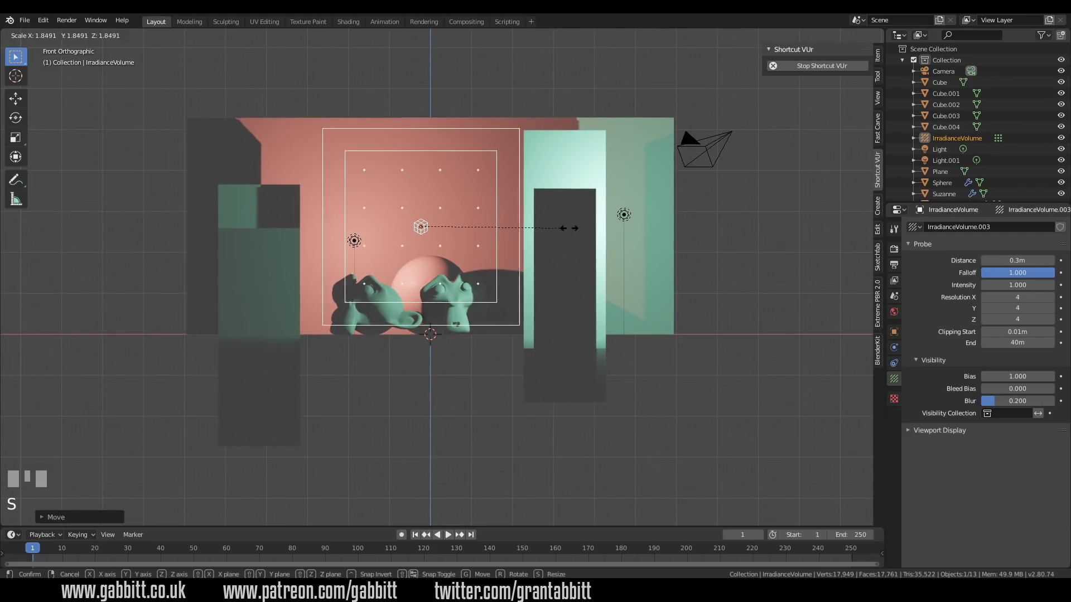
{"action": "left_click", "coordinate": [645, 233]}
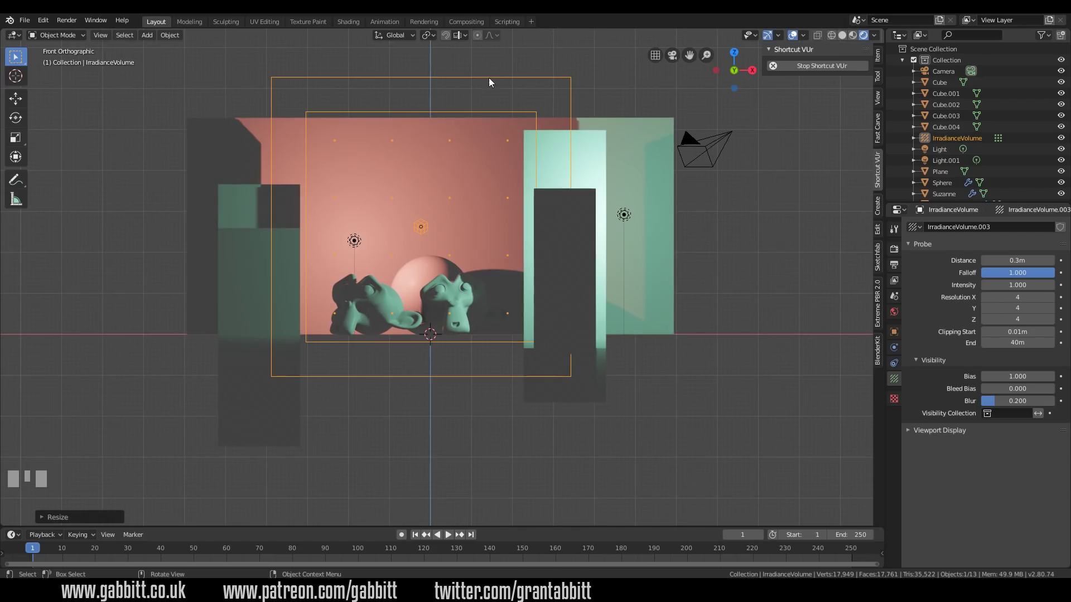
{"action": "middle_click_drag", "start_coordinate": [484, 80], "coordinate": [477, 193]}
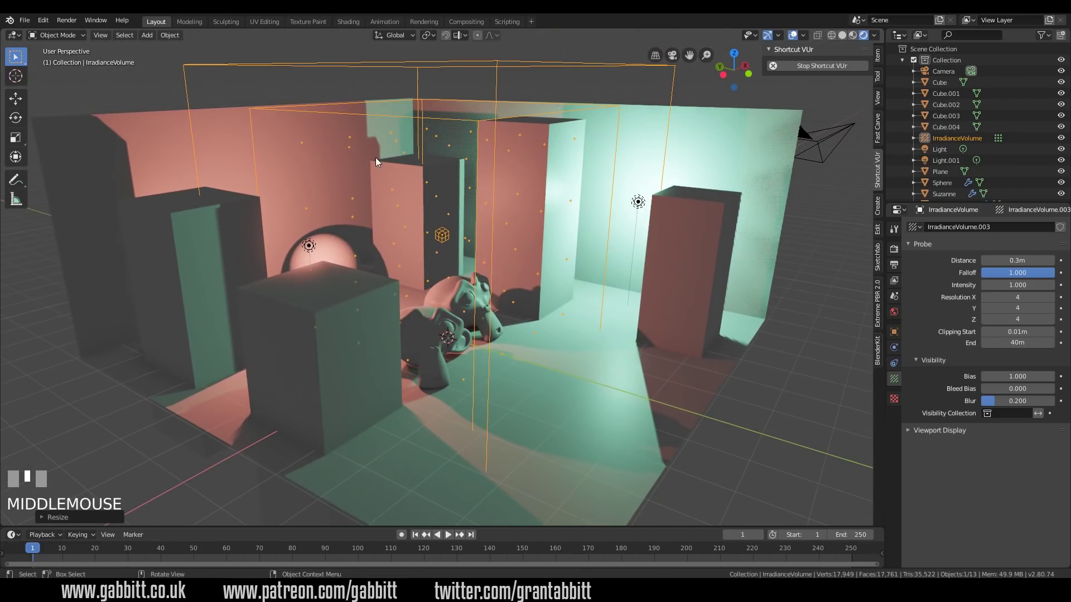
{"action": "middle_click_drag", "start_coordinate": [352, 146], "coordinate": [344, 317]}
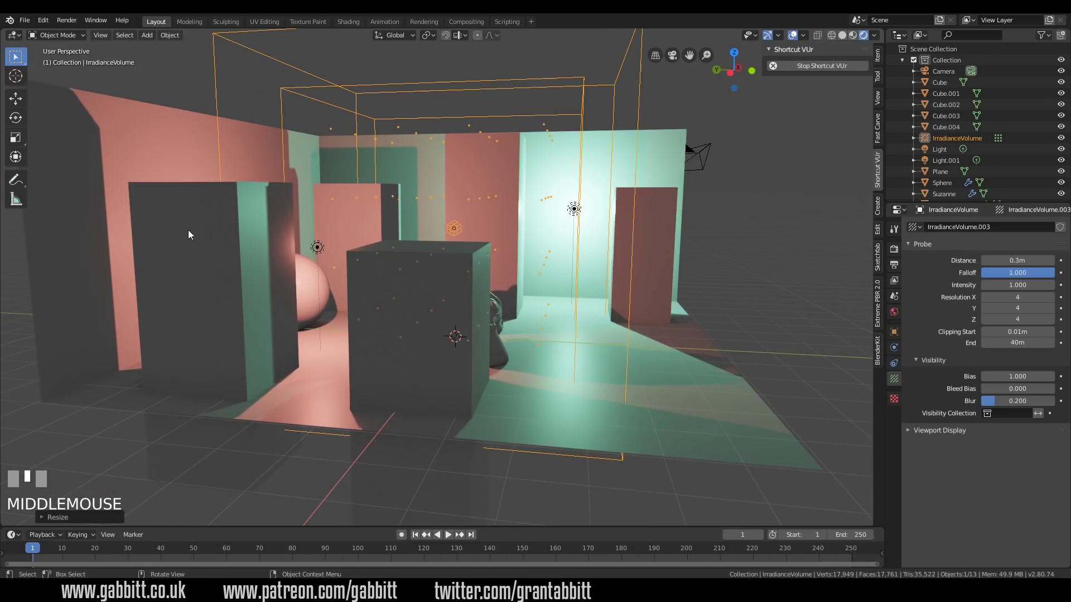
{"action": "middle_click_drag", "start_coordinate": [626, 334], "coordinate": [337, 140]}
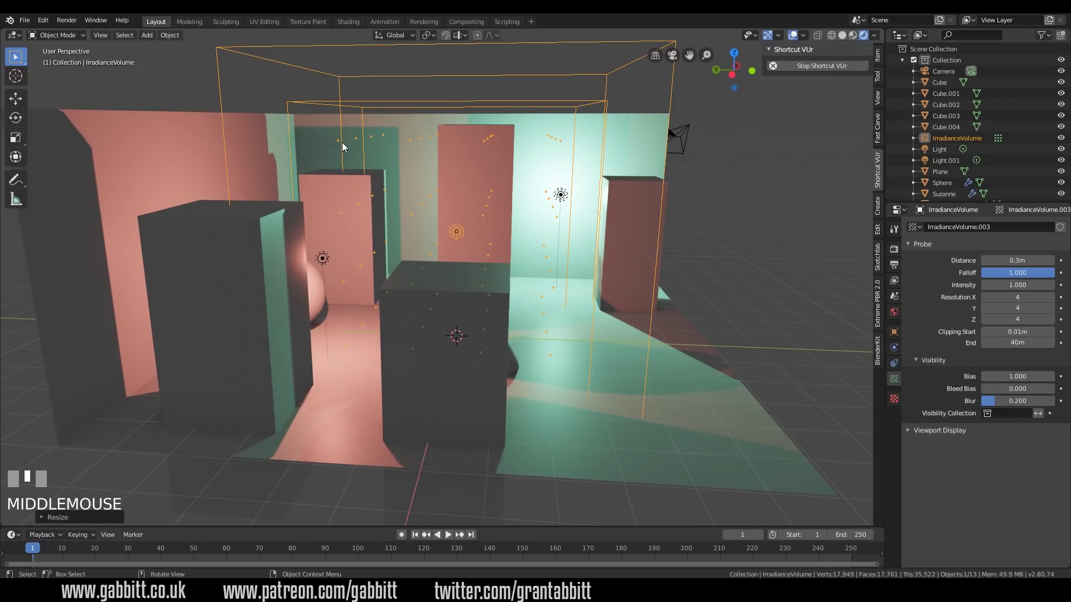
{"action": "key", "text": "KP_1"}
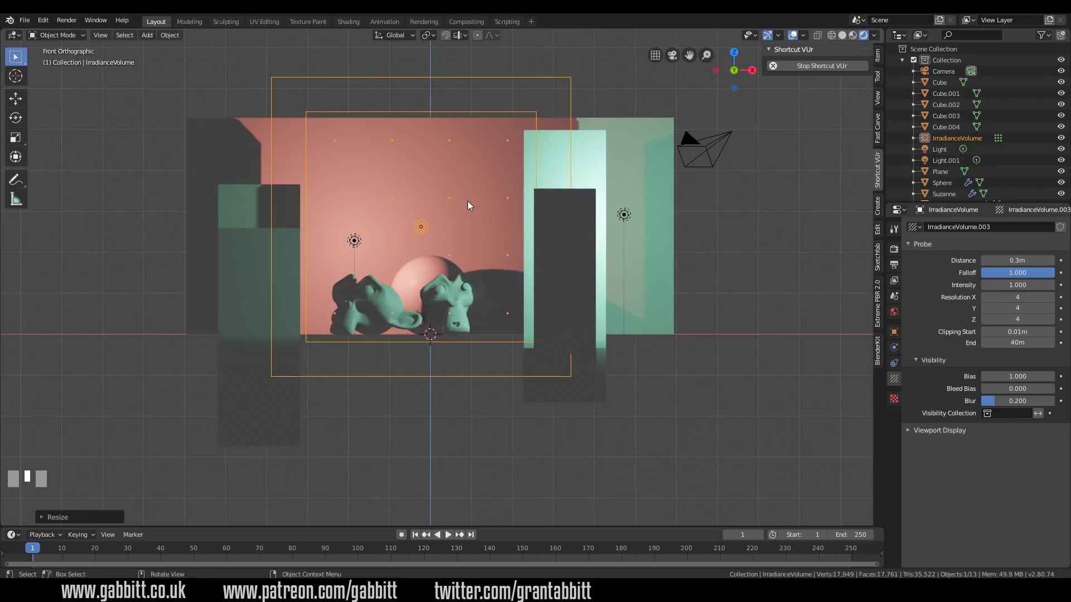
Step: Widen the Irradiance Volume on X and Y only, keeping its height fixed with Shift+Z
{"action": "key", "text": "s"}
{"action": "key", "text": "shift+z"}
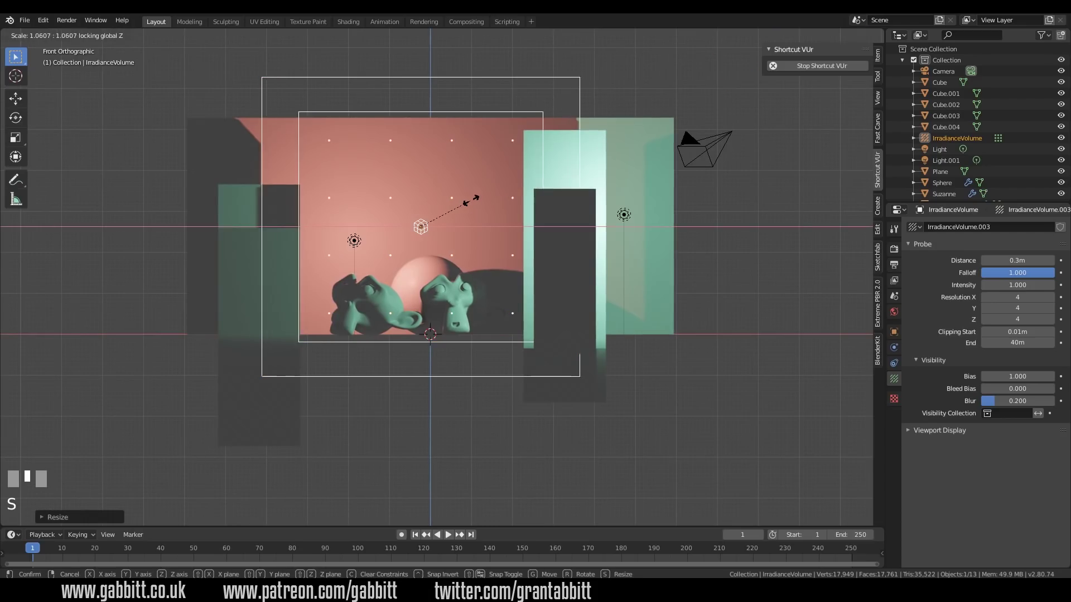
{"action": "left_click", "coordinate": [537, 195]}
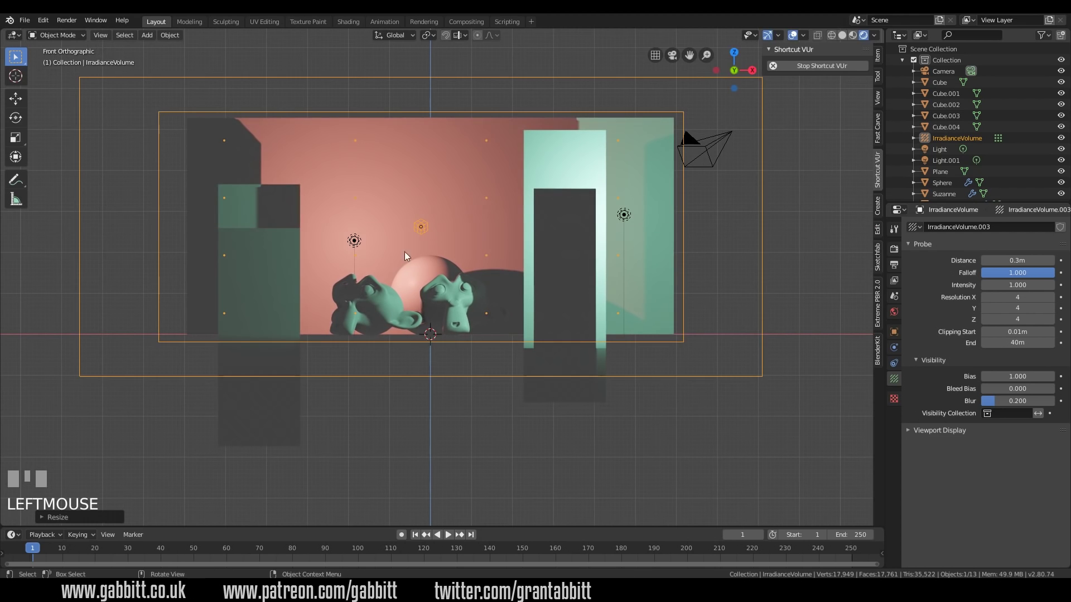
{"action": "middle_click_drag", "start_coordinate": [404, 252], "coordinate": [256, 232]}
{"action": "scroll", "coordinate": [412, 262], "scroll_direction": "down", "scroll_amount": 2}
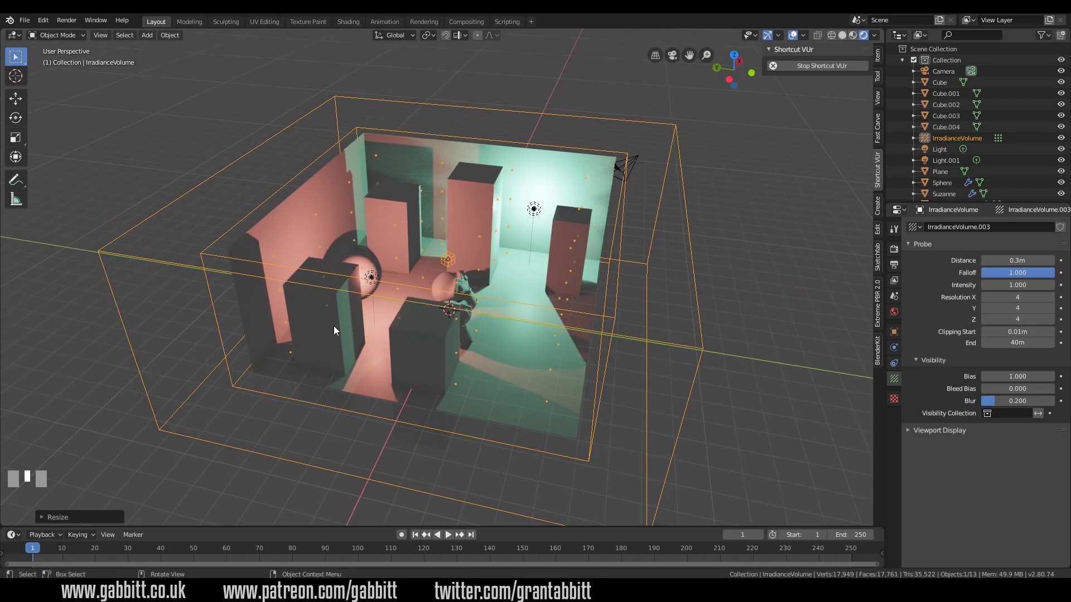
{"action": "middle_click_drag", "start_coordinate": [334, 326], "coordinate": [331, 299]}
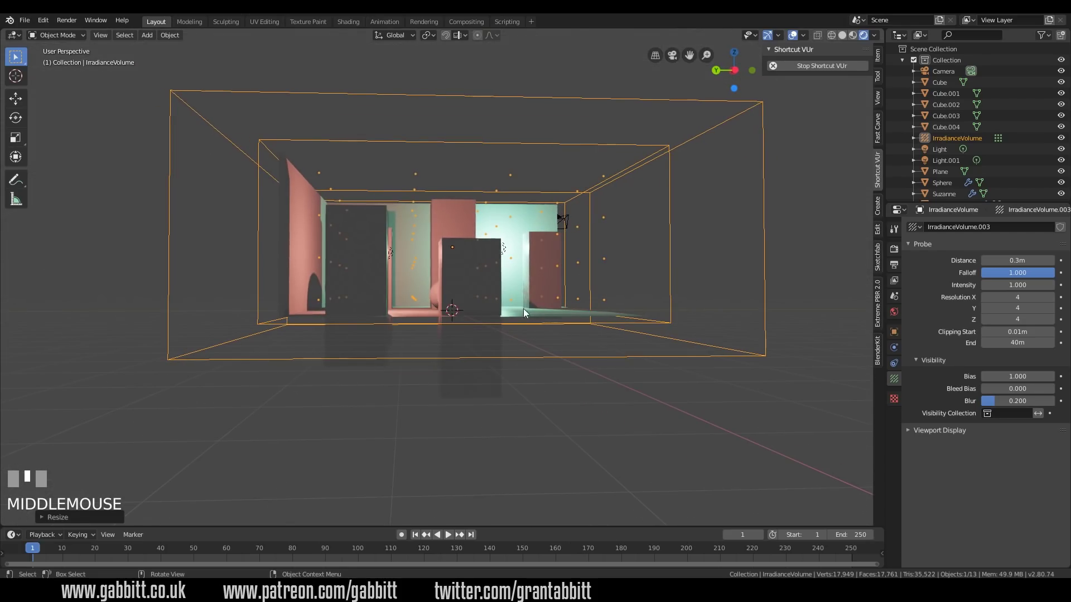
{"action": "middle_click_drag", "start_coordinate": [413, 174], "coordinate": [366, 267]}
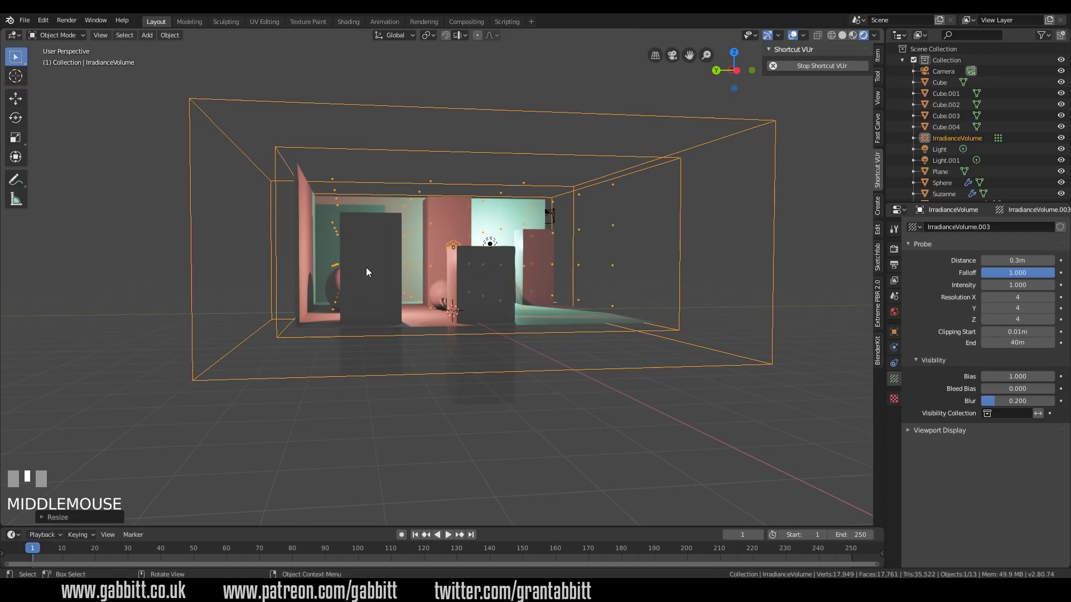
Step: Move the Irradiance Volume about 2.5m lower along the Z axis
{"action": "key", "text": "g"}
{"action": "key", "text": "z"}
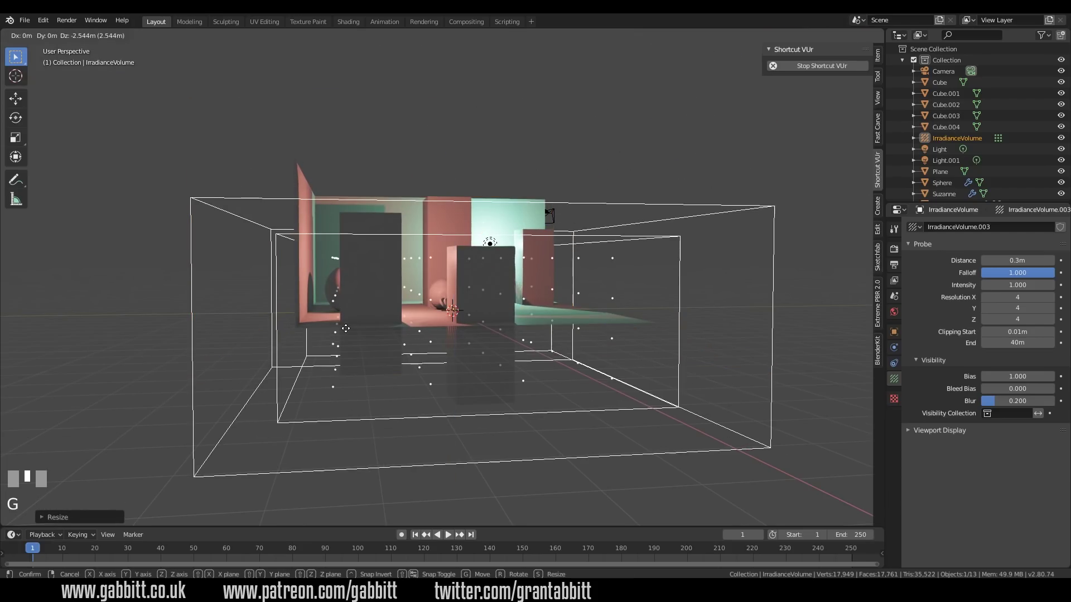
{"action": "left_click", "coordinate": [385, 306]}
{"action": "middle_click_drag", "start_coordinate": [385, 307], "coordinate": [357, 319]}
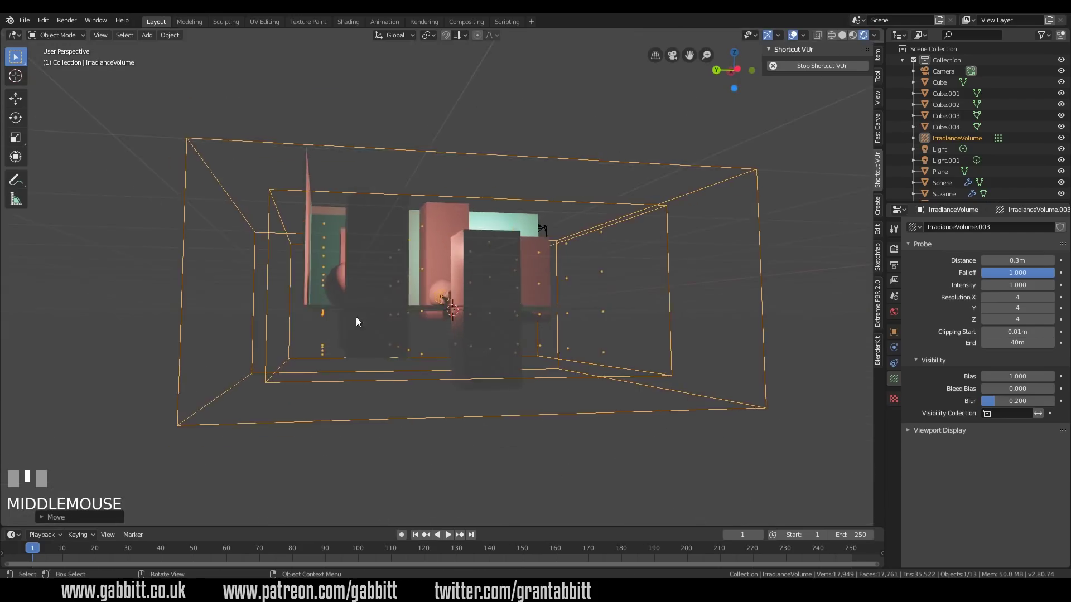
Step: Undo the vertical move and set the Irradiance Volume's probe Distance to 0m
{"action": "key", "text": "ctrl+z"}
{"action": "middle_click_drag", "start_coordinate": [419, 333], "coordinate": [376, 364]}
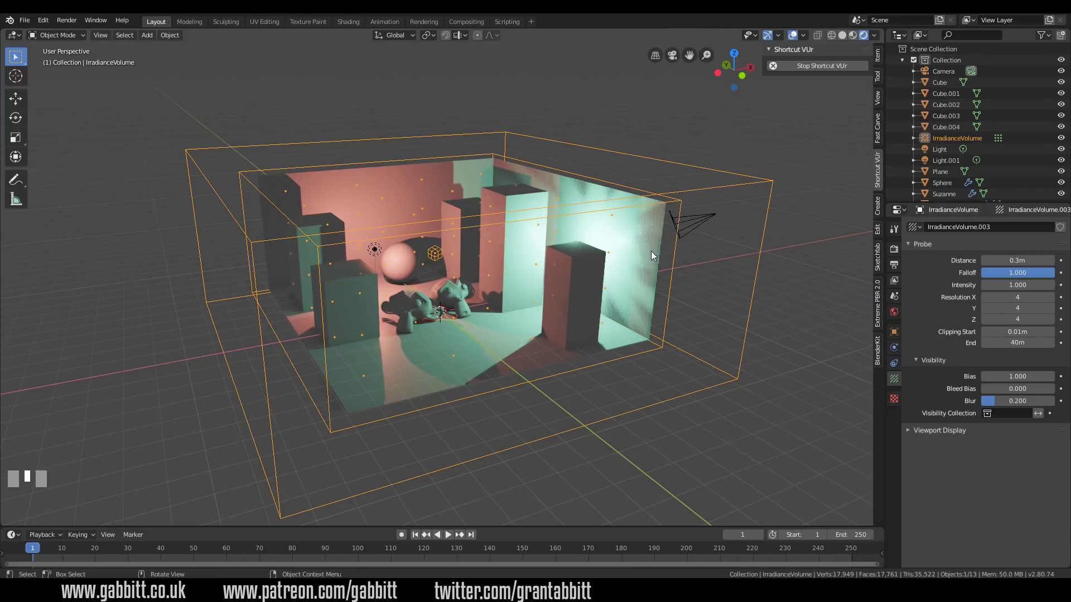
{"action": "left_click", "coordinate": [896, 384]}
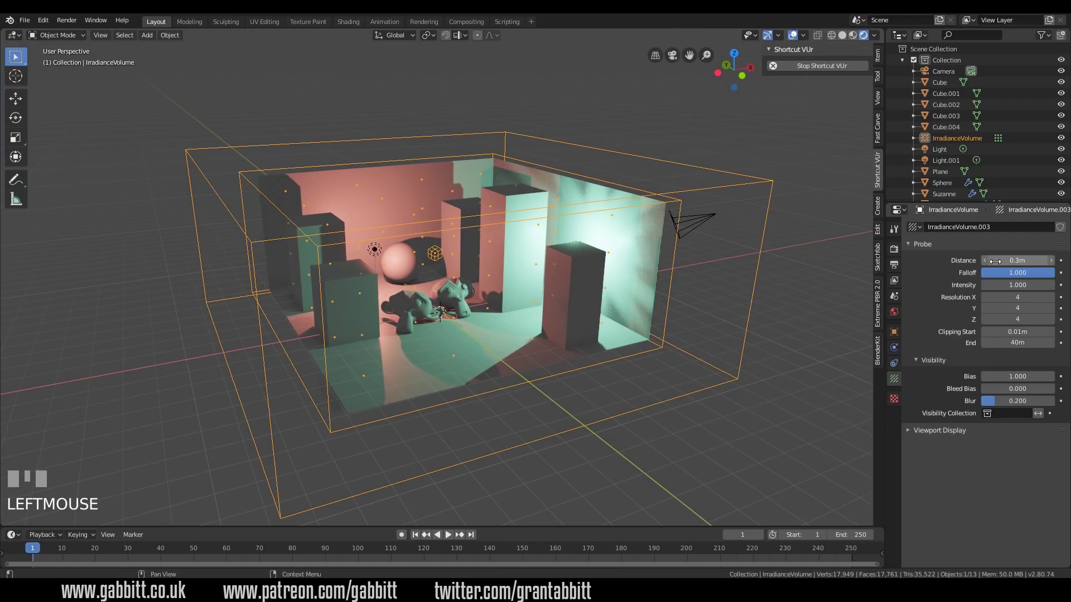
{"action": "left_click_drag", "start_coordinate": [1007, 261], "coordinate": [1029, 261]}
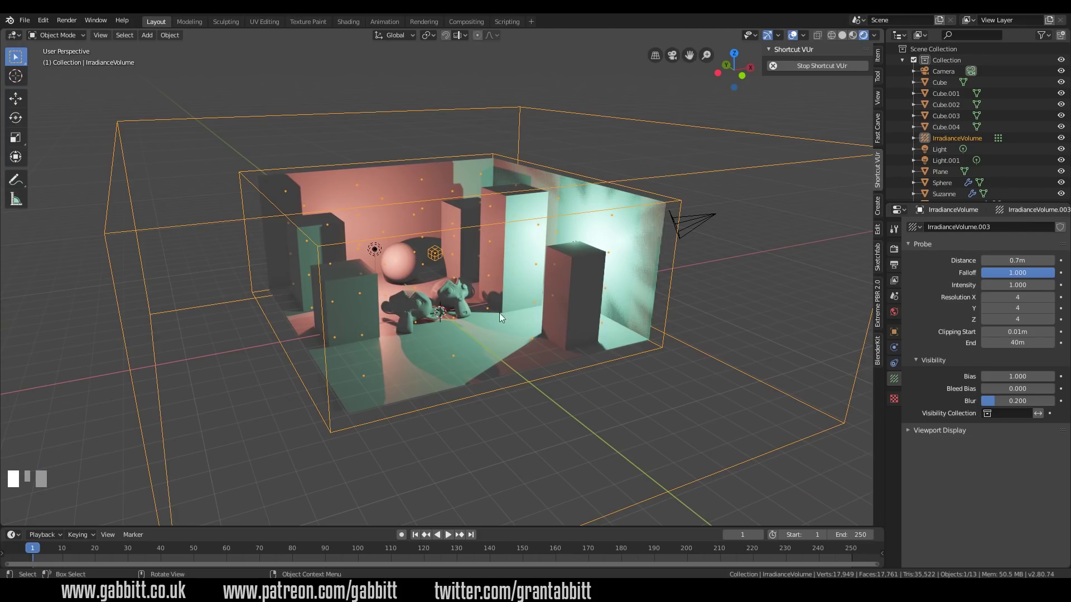
{"action": "left_click_drag", "start_coordinate": [1020, 272], "coordinate": [997, 260]}
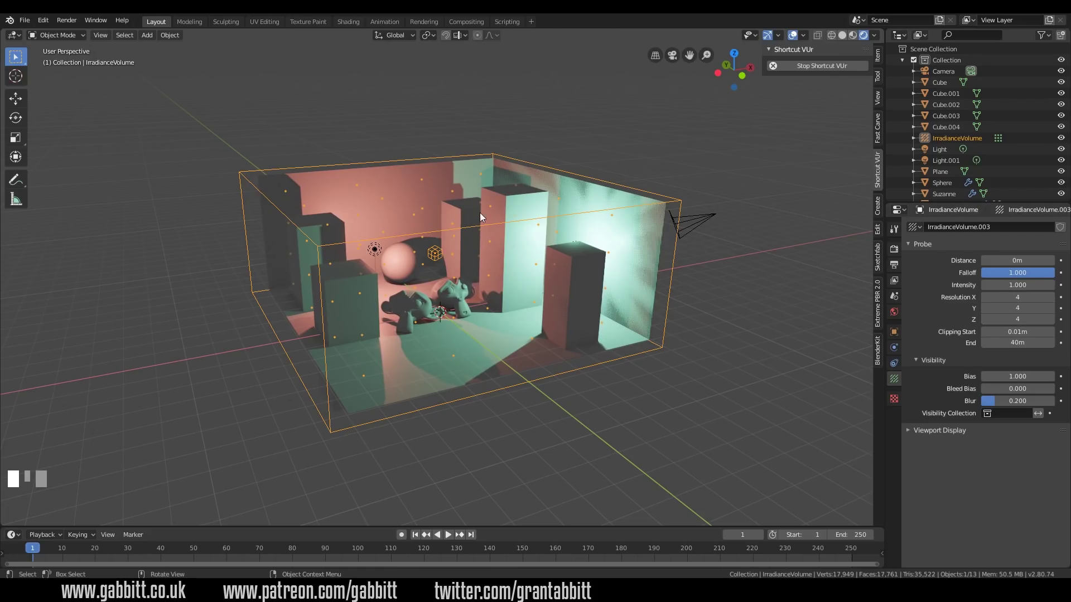
Step: Bake indirect lighting in Render Properties, storing 64 irradiance samples (8.9 MB)
{"action": "left_click", "coordinate": [894, 249]}
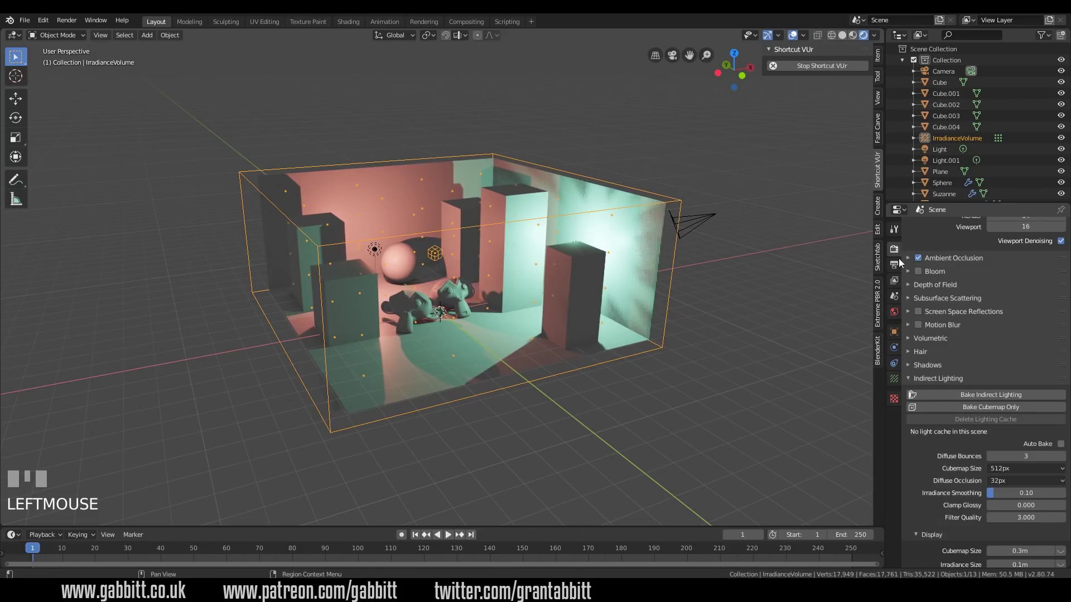
{"action": "left_click", "coordinate": [1009, 396]}
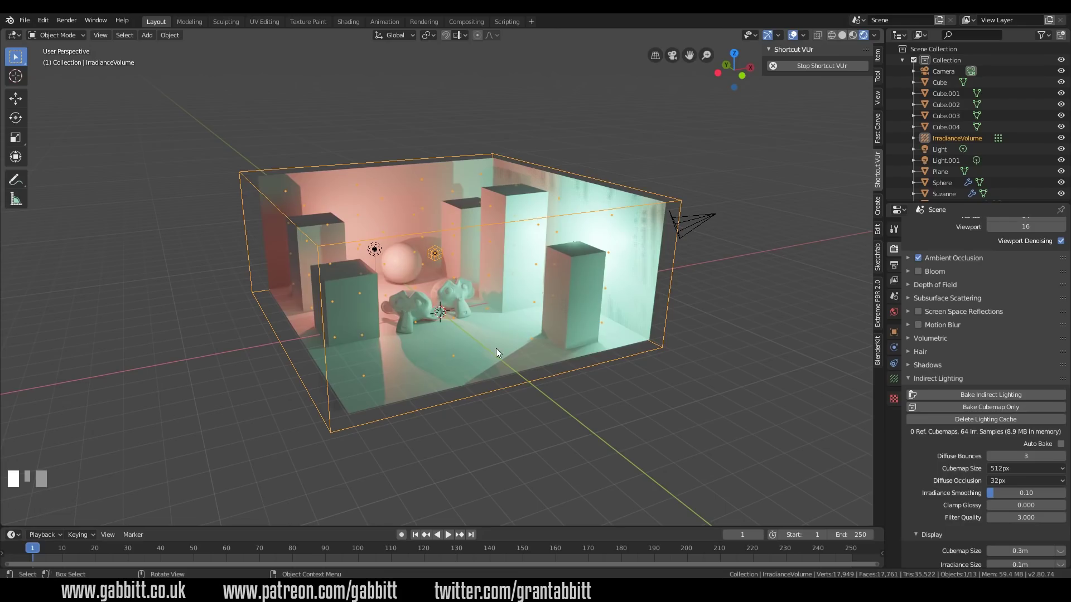
{"action": "scroll", "coordinate": [496, 348], "scroll_direction": "up", "scroll_amount": 5}
{"action": "scroll", "coordinate": [493, 349], "scroll_direction": "up", "scroll_amount": 2}
{"action": "middle_click_drag", "start_coordinate": [477, 349], "coordinate": [447, 348]}
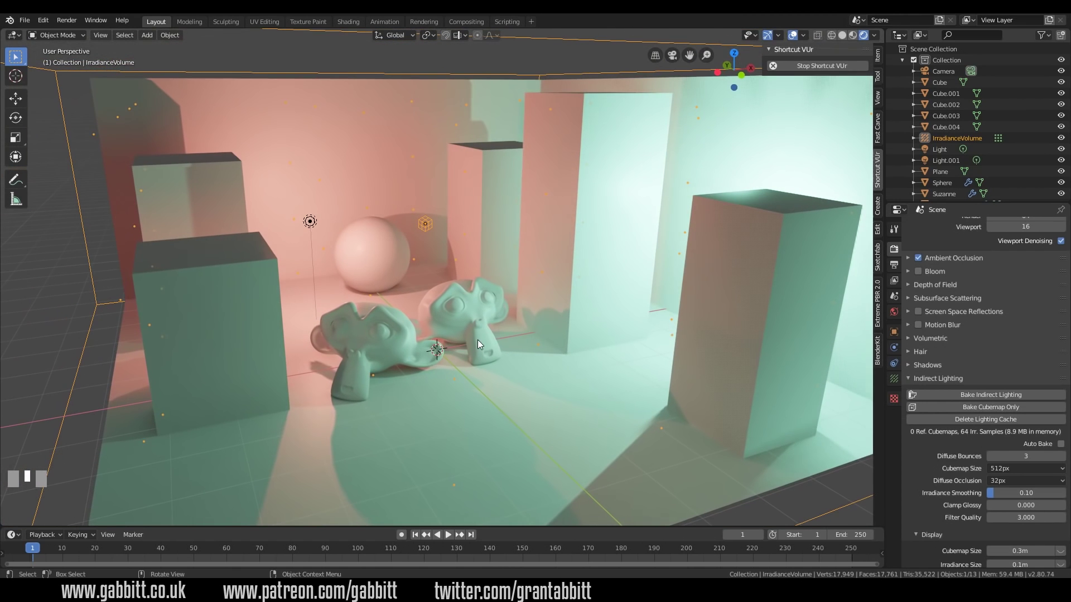
{"action": "scroll", "coordinate": [621, 377], "scroll_direction": "up", "scroll_amount": 3}
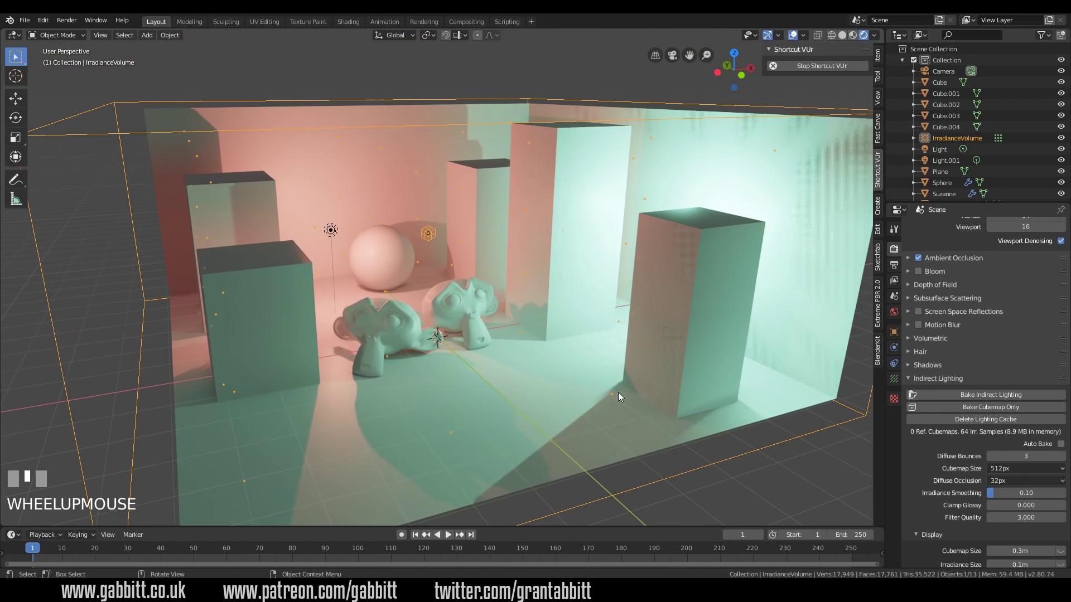
{"action": "middle_click_drag", "start_coordinate": [374, 385], "coordinate": [515, 337]}
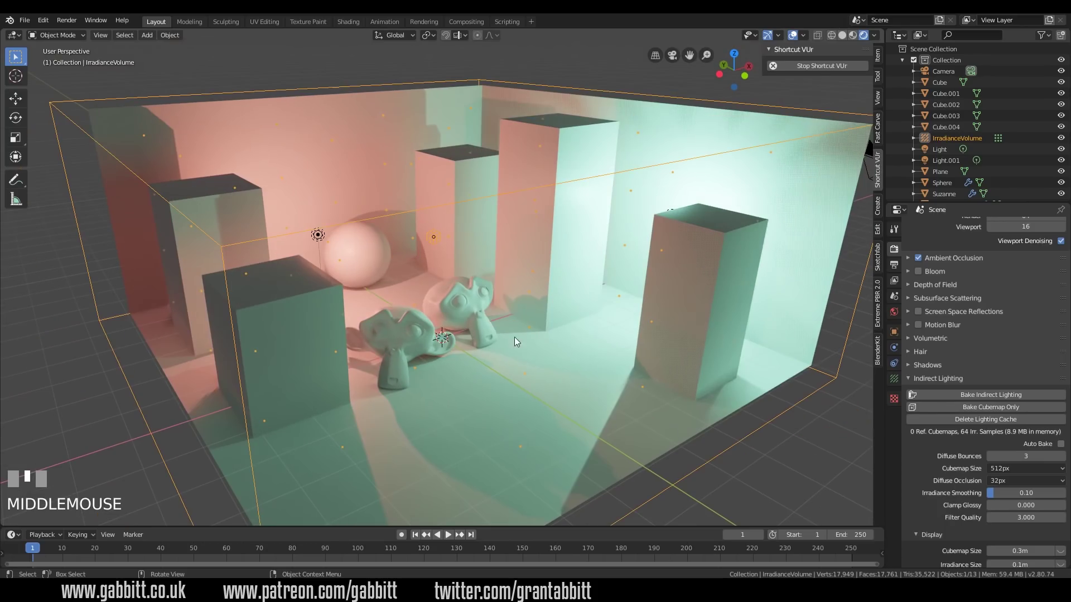
{"action": "middle_click_drag", "start_coordinate": [591, 206], "coordinate": [512, 256]}
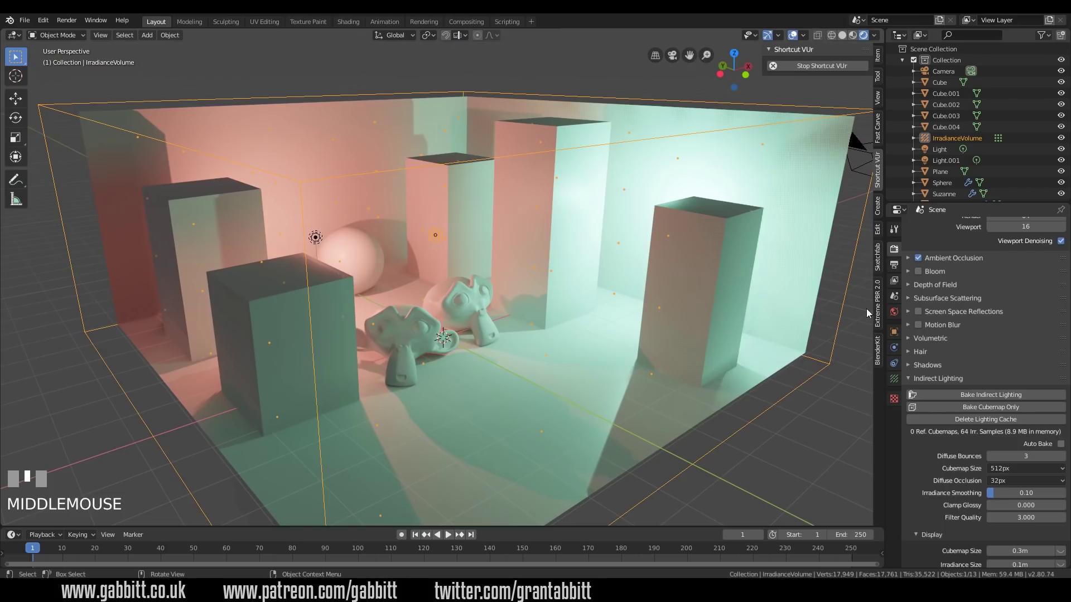
Step: Set the Irradiance Volume's Resolution X, Y and Z to 8, then return to Render Properties
{"action": "left_click", "coordinate": [894, 380]}
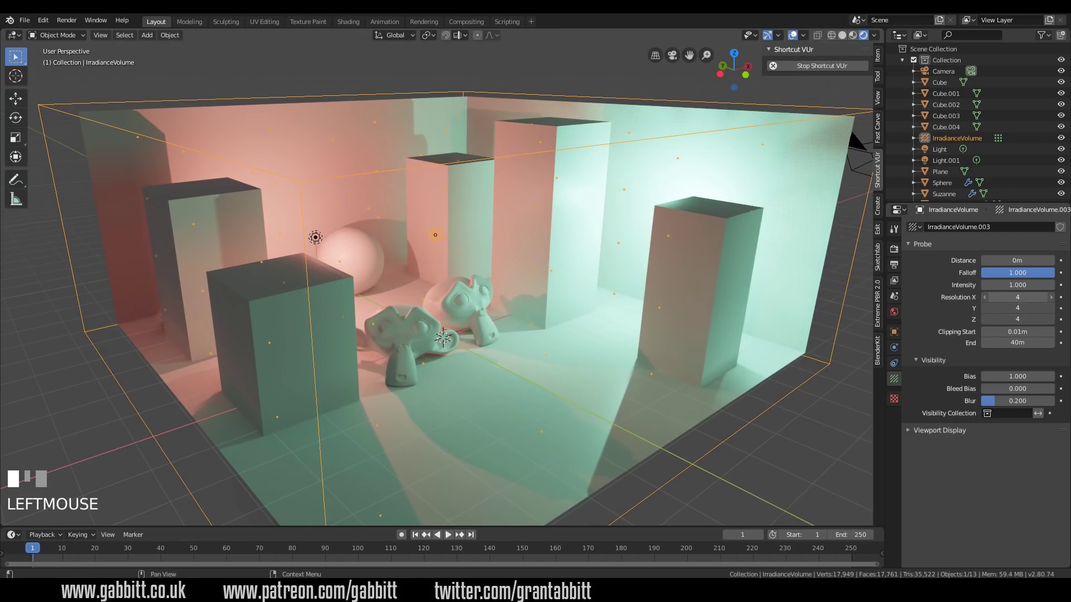
{"action": "left_click", "coordinate": [1011, 297]}
{"action": "type", "text": "8"}
{"action": "key", "text": "Return"}
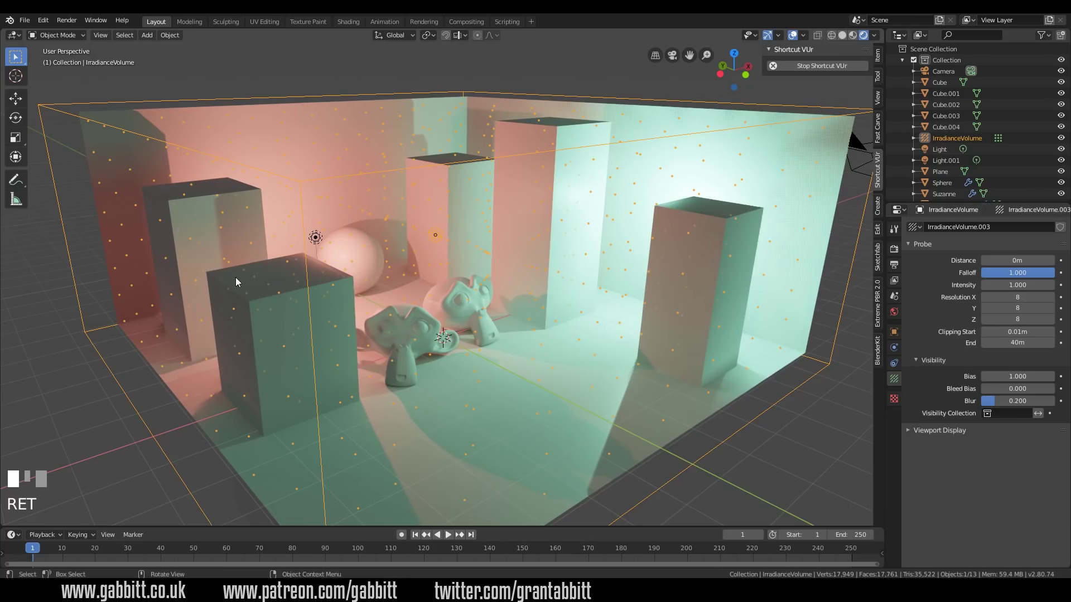
{"action": "middle_click_drag", "start_coordinate": [236, 276], "coordinate": [290, 256]}
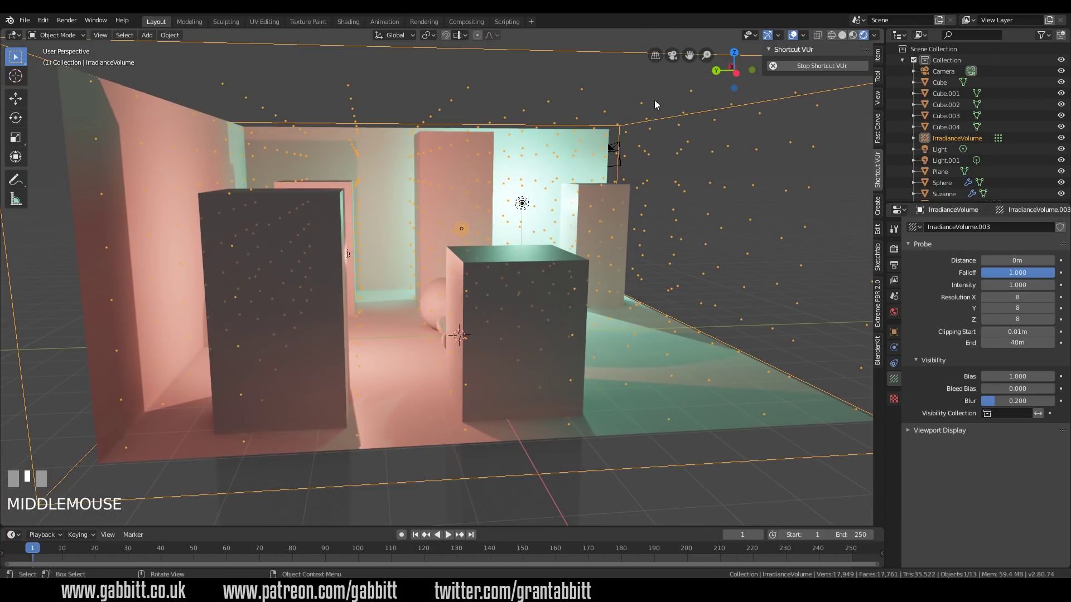
{"action": "middle_click_drag", "start_coordinate": [654, 99], "coordinate": [455, 350]}
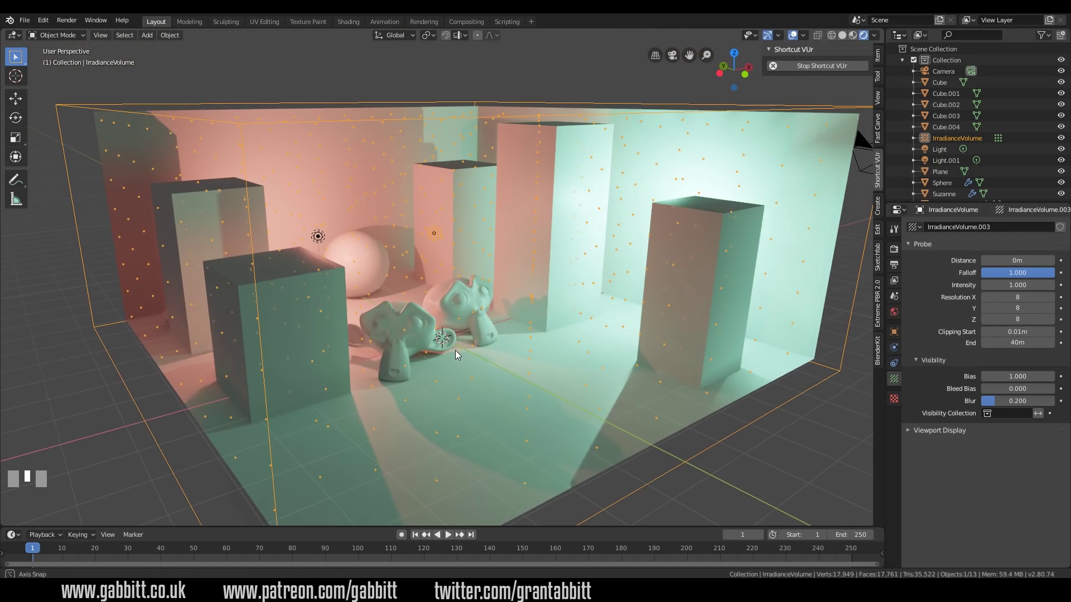
{"action": "left_click", "coordinate": [894, 249]}
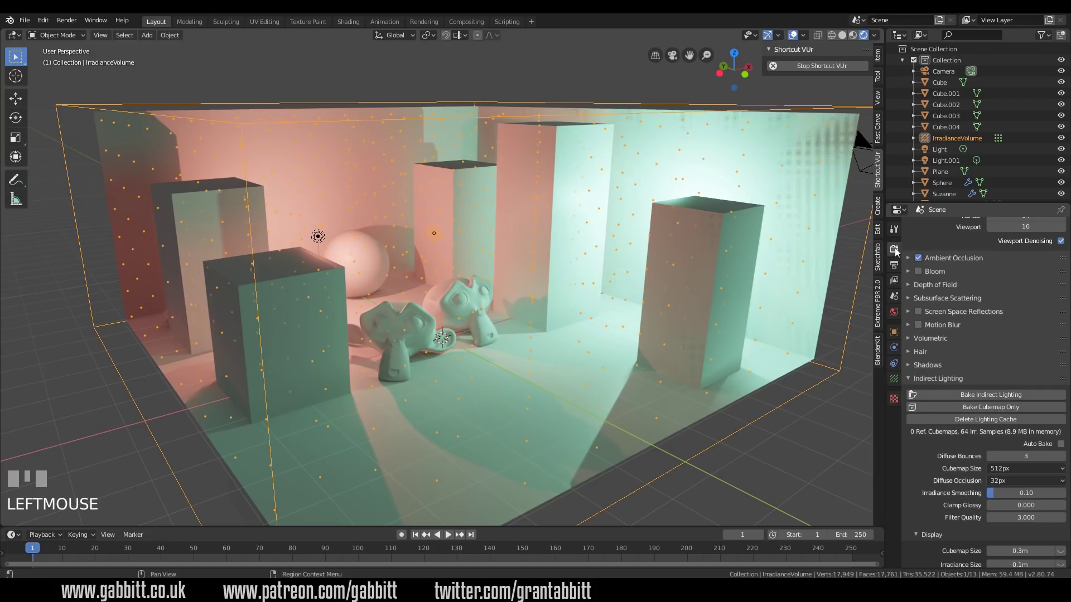
Step: Rebake indirect lighting, now storing 512 irradiance samples (11.0 MB)
{"action": "left_click", "coordinate": [988, 407]}
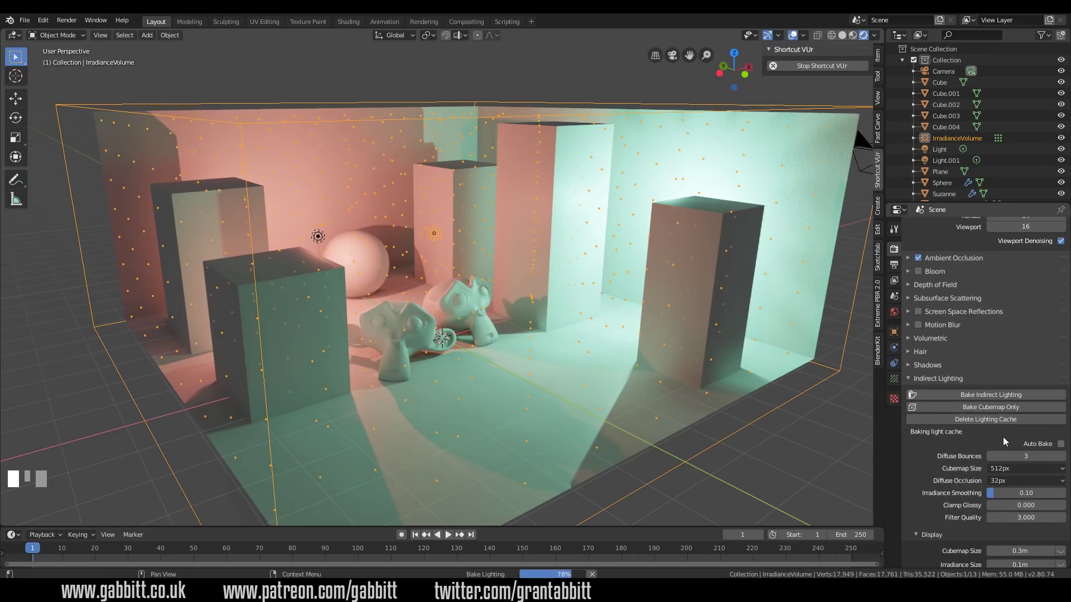
{"action": "mouse_move", "coordinate": [691, 393]}
{"action": "middle_mouse_down"}
{"action": "mouse_move", "coordinate": [653, 403]}
{"action": "mouse_move", "coordinate": [704, 410]}
{"action": "mouse_move", "coordinate": [670, 407]}
{"action": "mouse_move", "coordinate": [705, 389]}
{"action": "middle_mouse_up"}
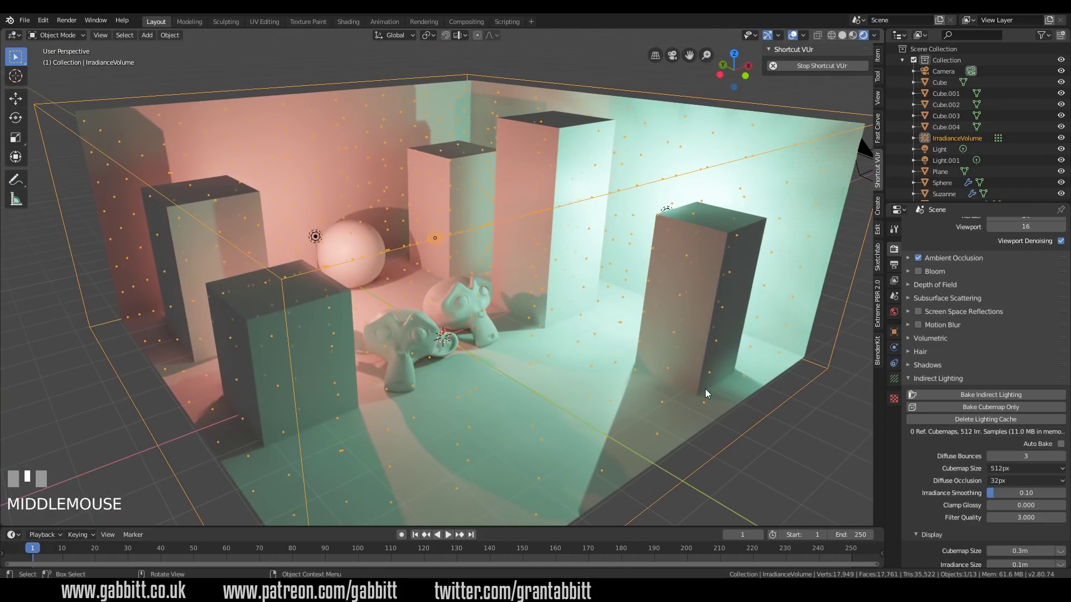
Step: Hide viewport overlays and zoom in on the Suzannes lit by red and green bounce light
{"action": "left_click", "coordinate": [793, 36]}
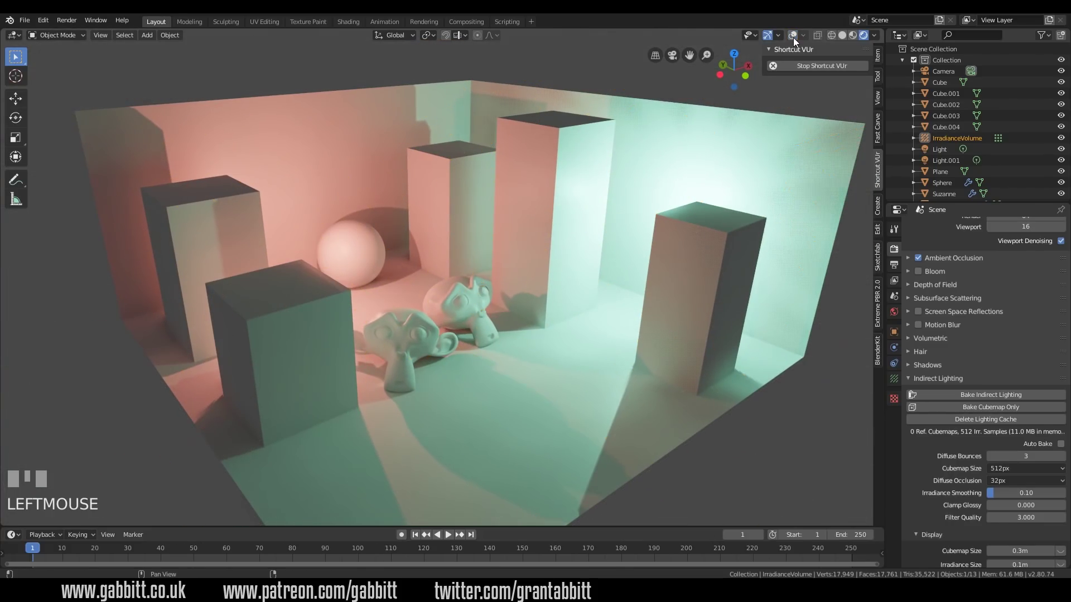
{"action": "middle_click_drag", "start_coordinate": [497, 428], "coordinate": [580, 416]}
{"action": "scroll", "coordinate": [507, 410], "scroll_direction": "up", "scroll_amount": 3}
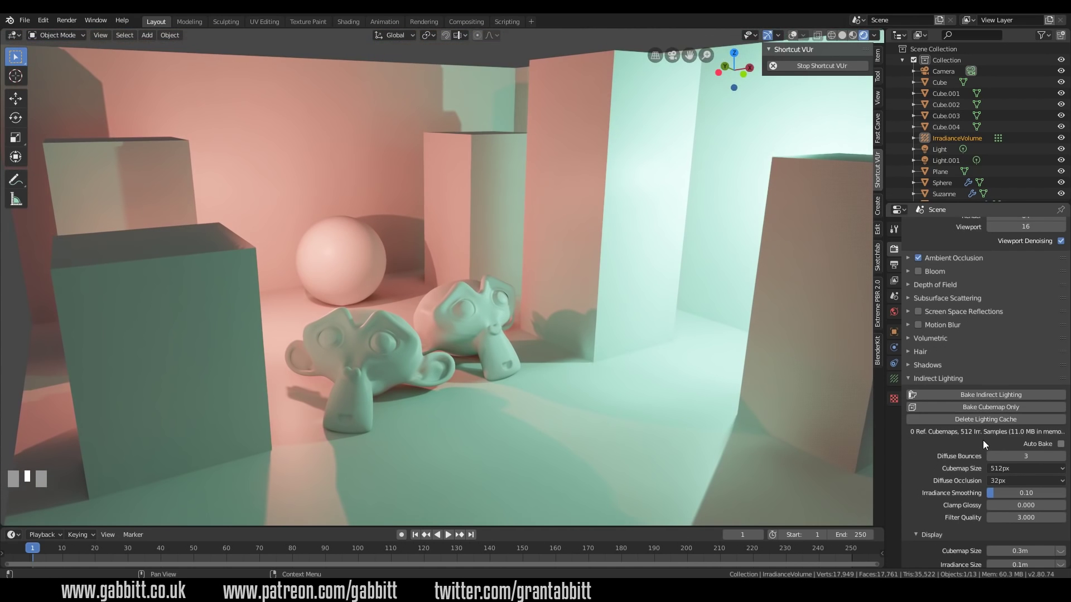